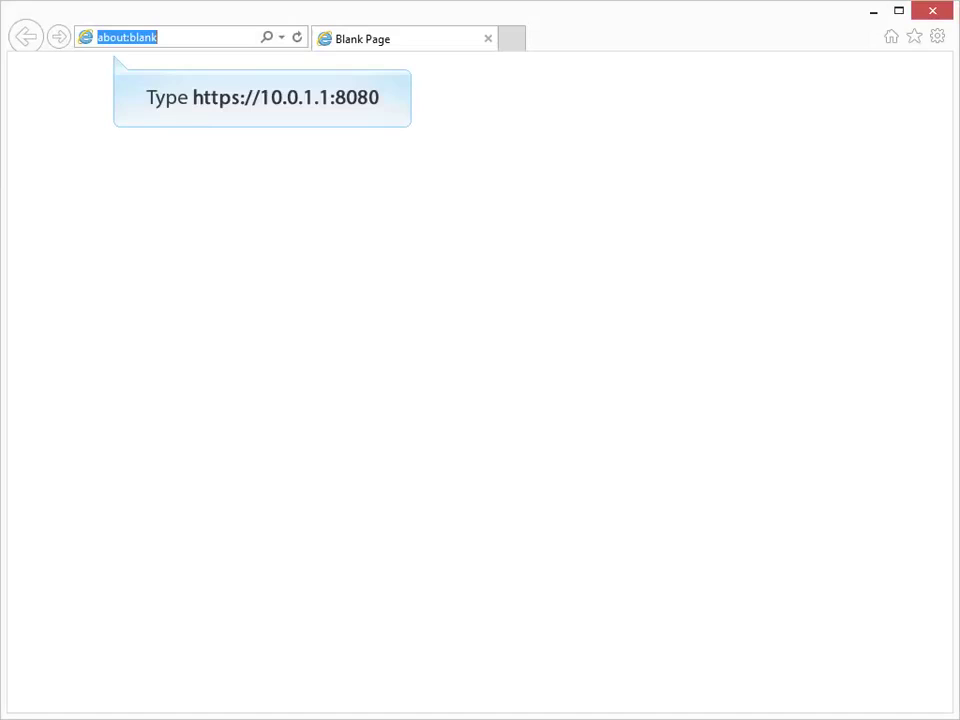
text(https:/)
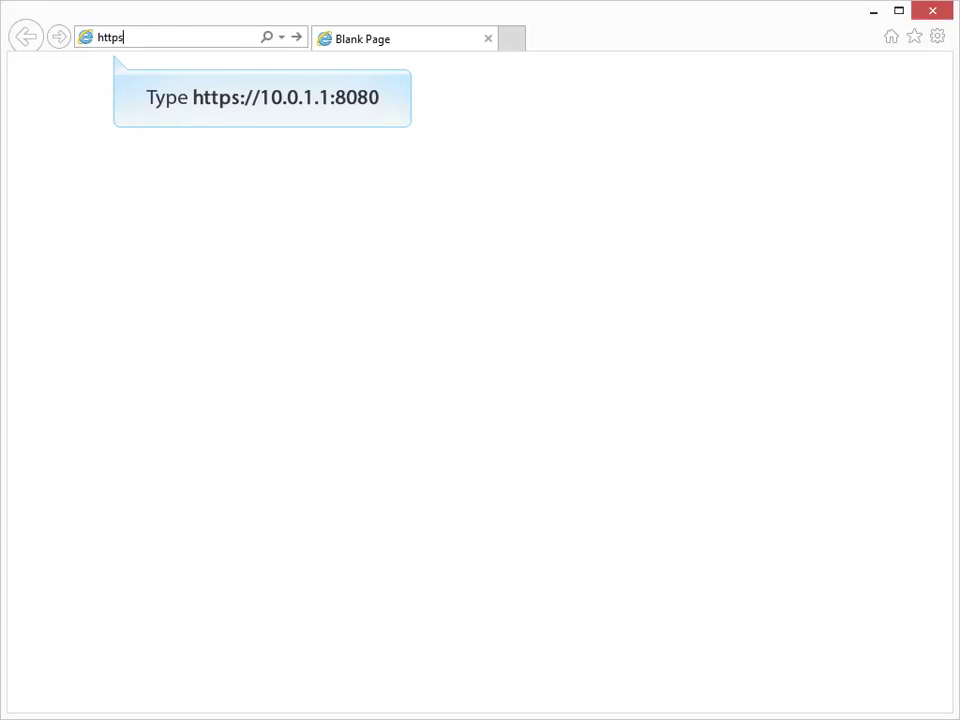
text(/10.0.1.1:8080)
key(Return)
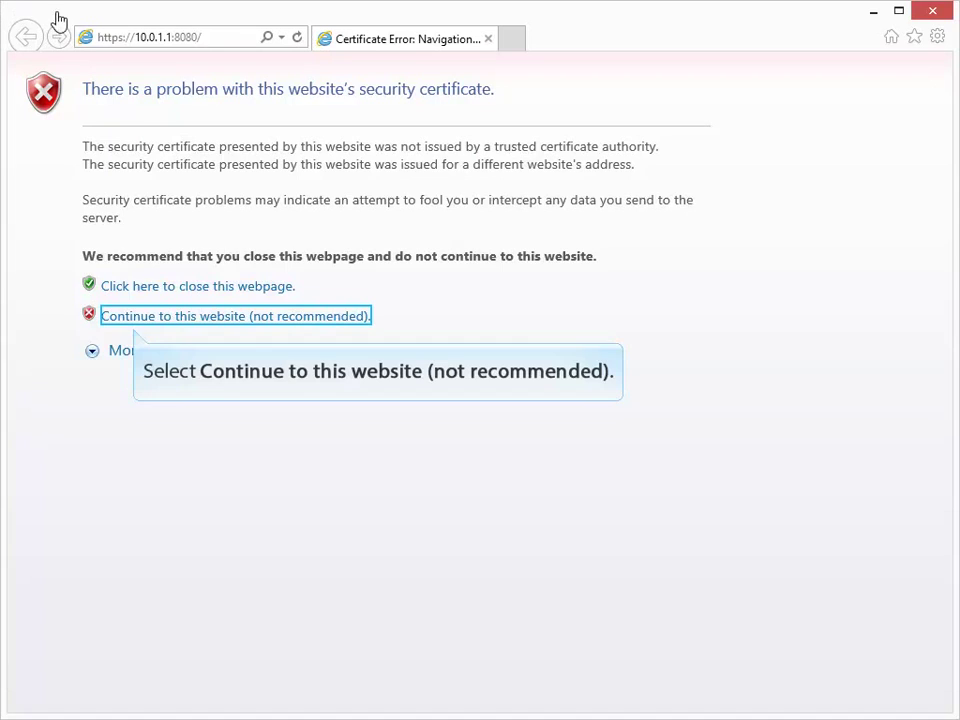
click(159, 318)
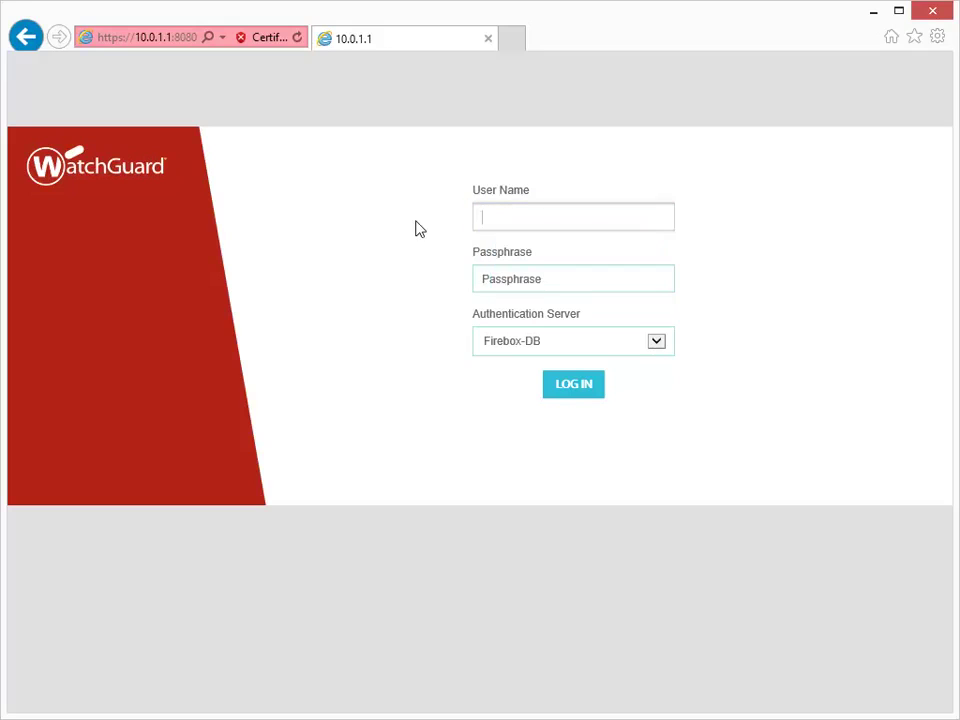
Log in to Fireware Web UI as admin with the administrator passphrase.
text(admin)
key(Tab)
text(readwrite)
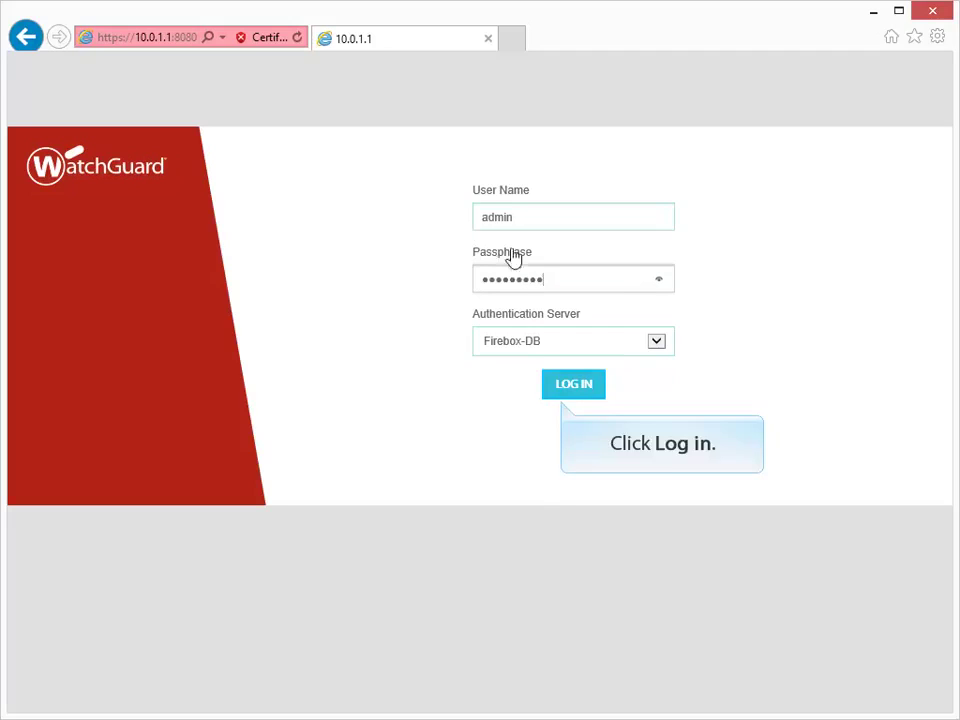
click(564, 386)
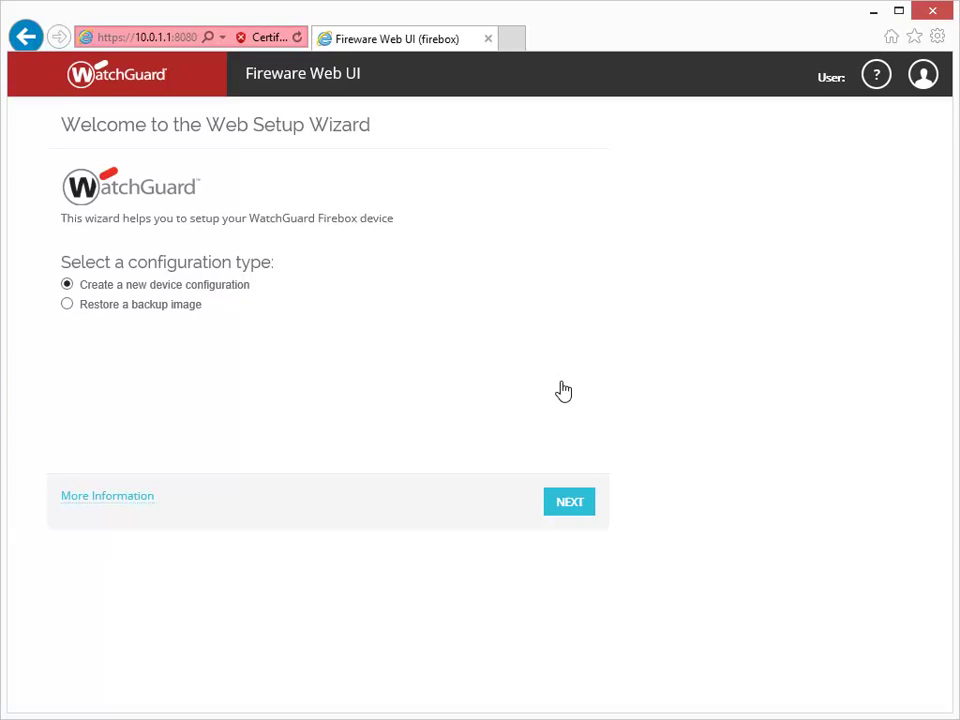
Choose a new device configuration and accept the license agreement terms.
click(564, 507)
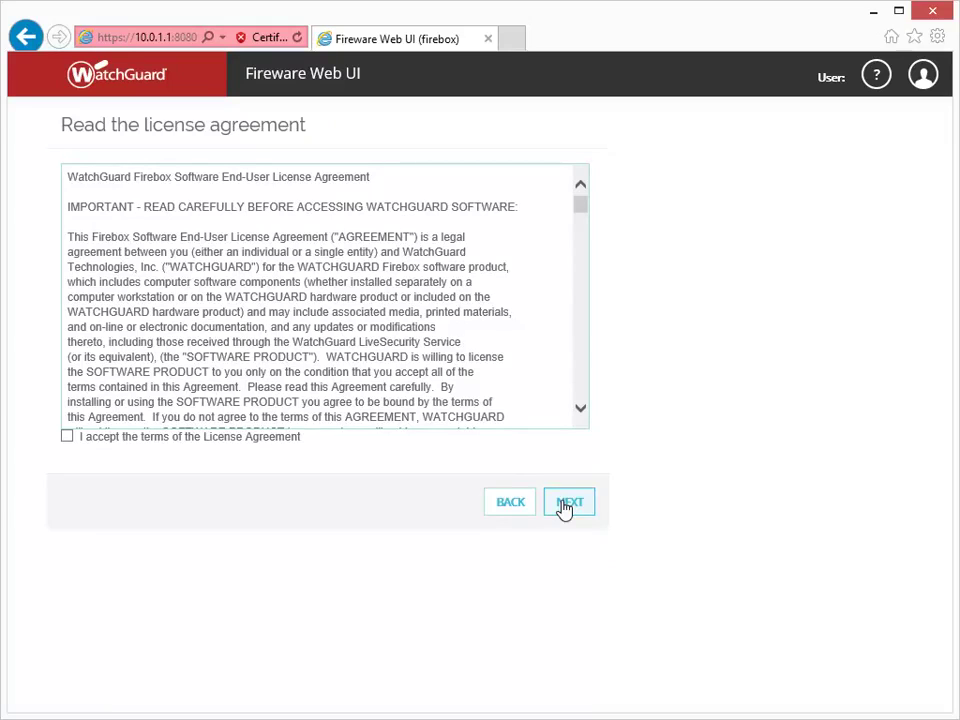
click(67, 437)
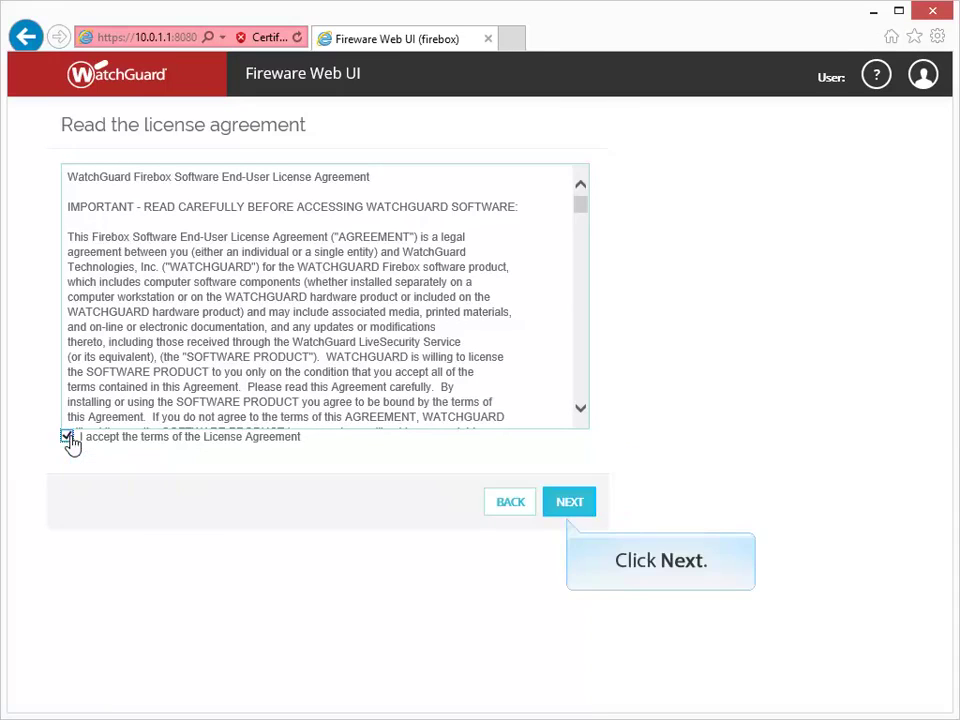
click(578, 506)
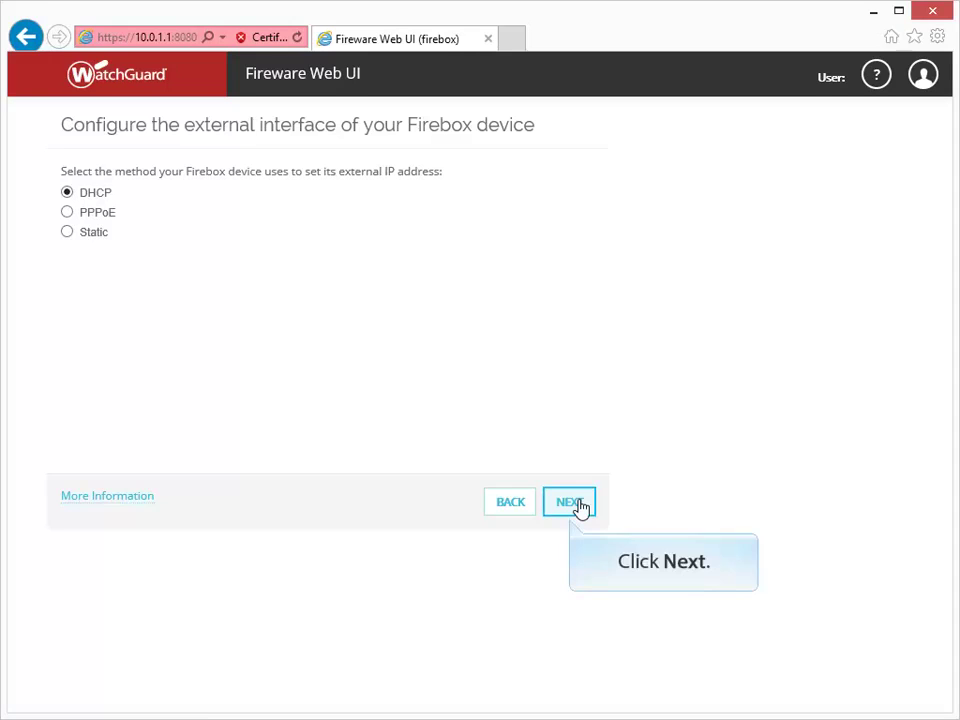
Keep DHCP with automatic IP addressing for the external interface.
click(569, 502)
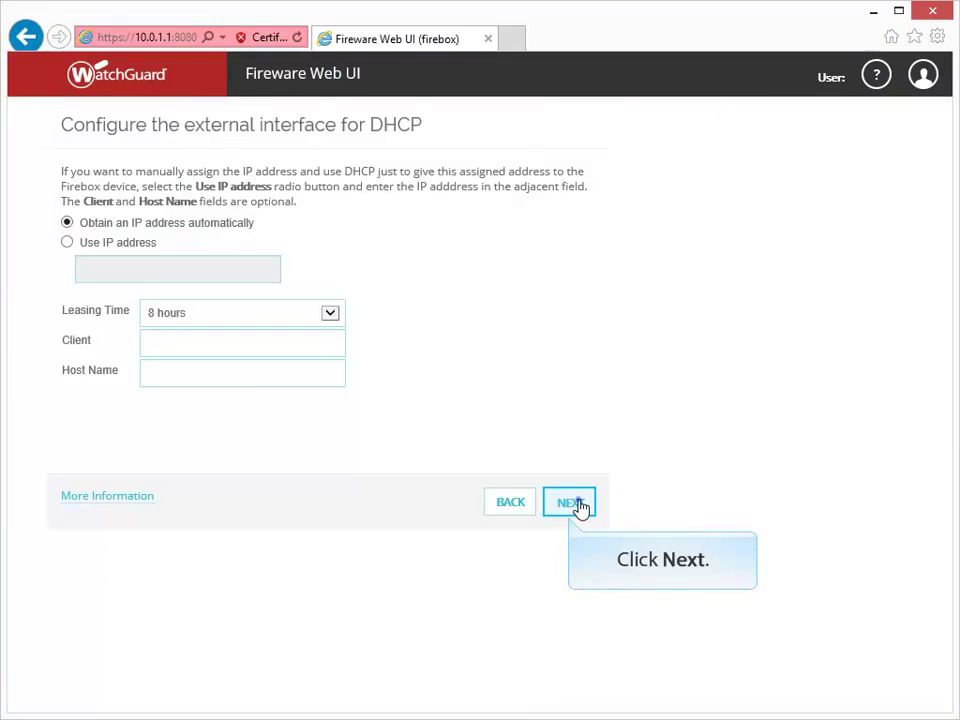
click(578, 505)
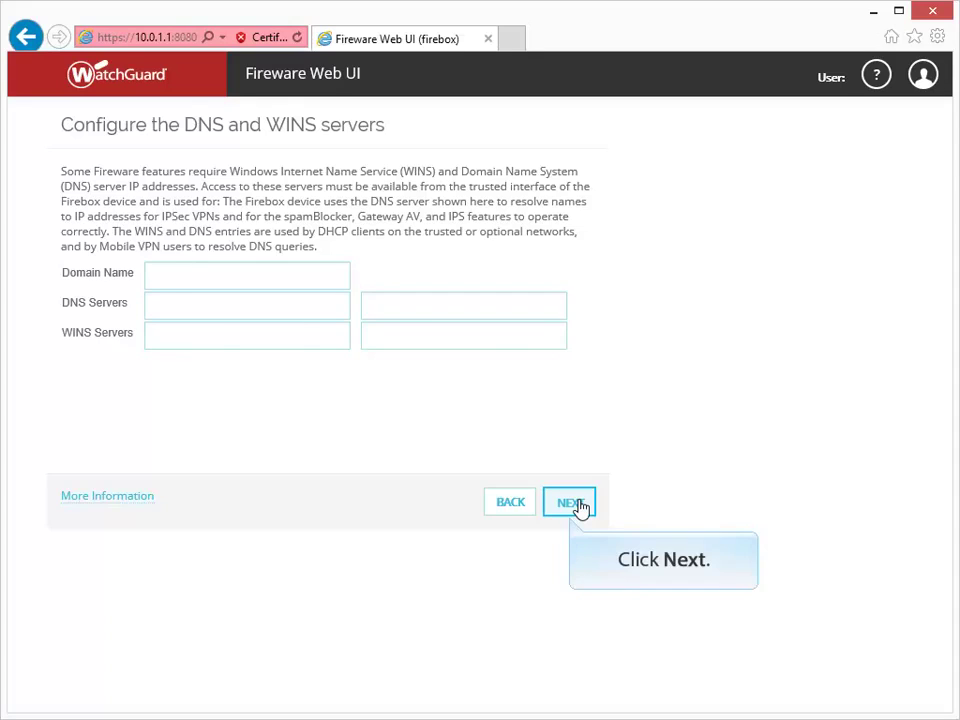
Skip DNS/WINS servers and accept the trusted interface at 10.0.1.1/24 with DHCP.
click(569, 502)
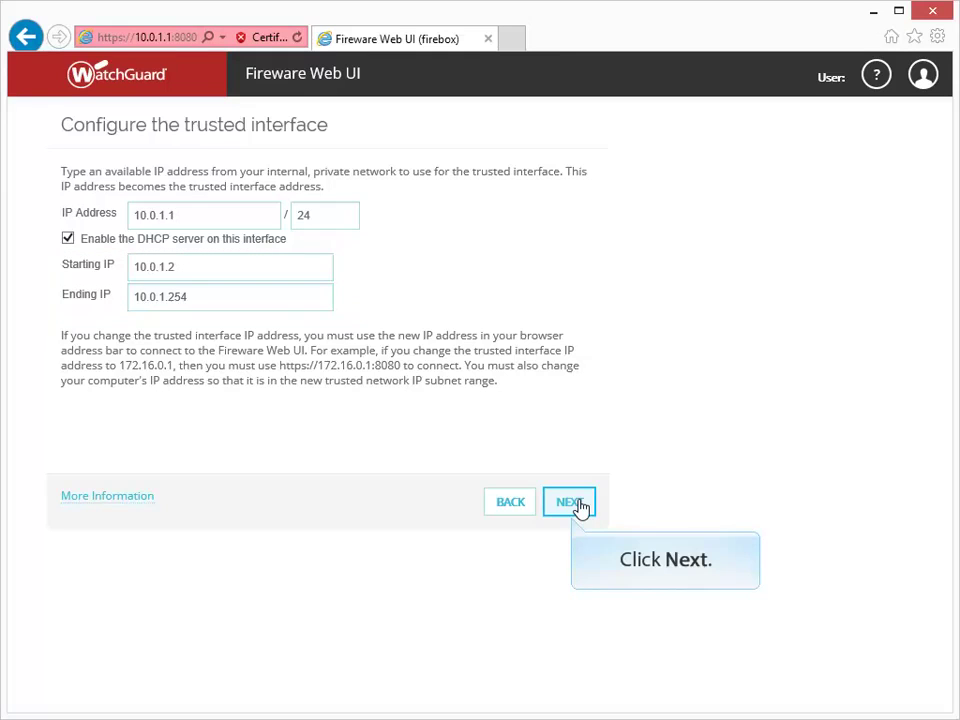
click(580, 505)
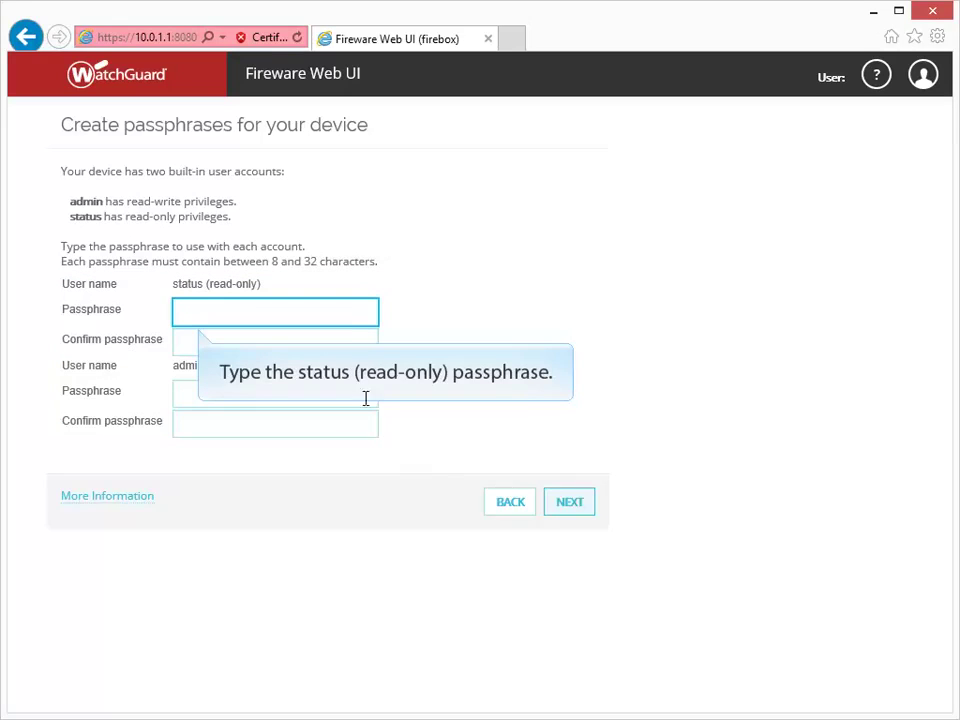
Enter and confirm new passphrases for the read-only status and admin accounts.
click(349, 313)
text(••••••••)
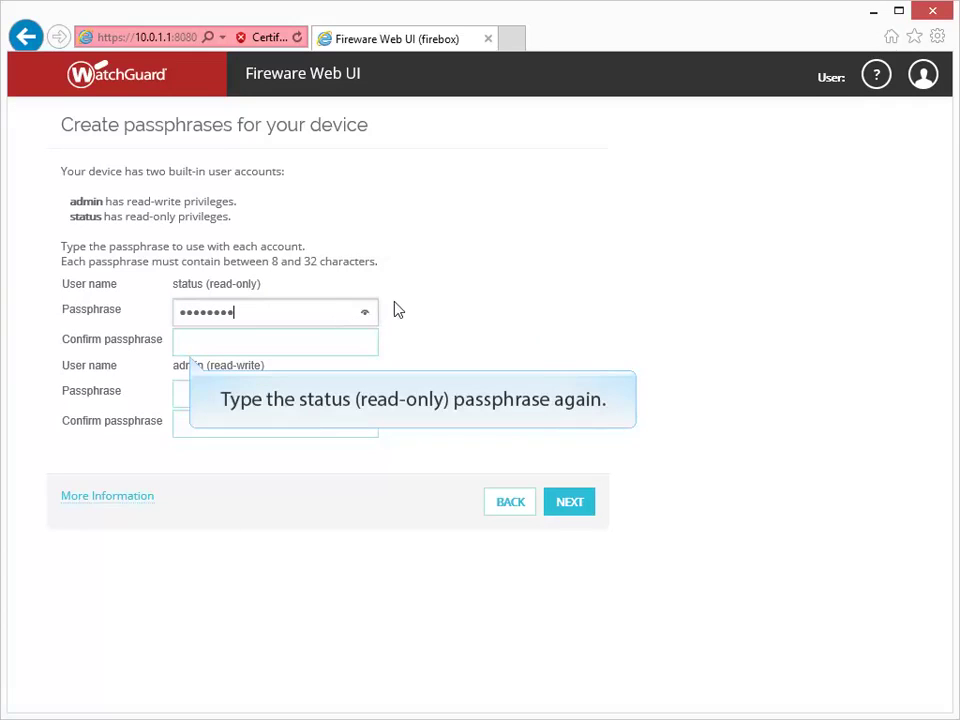
key(Tab)
text(••••••••)
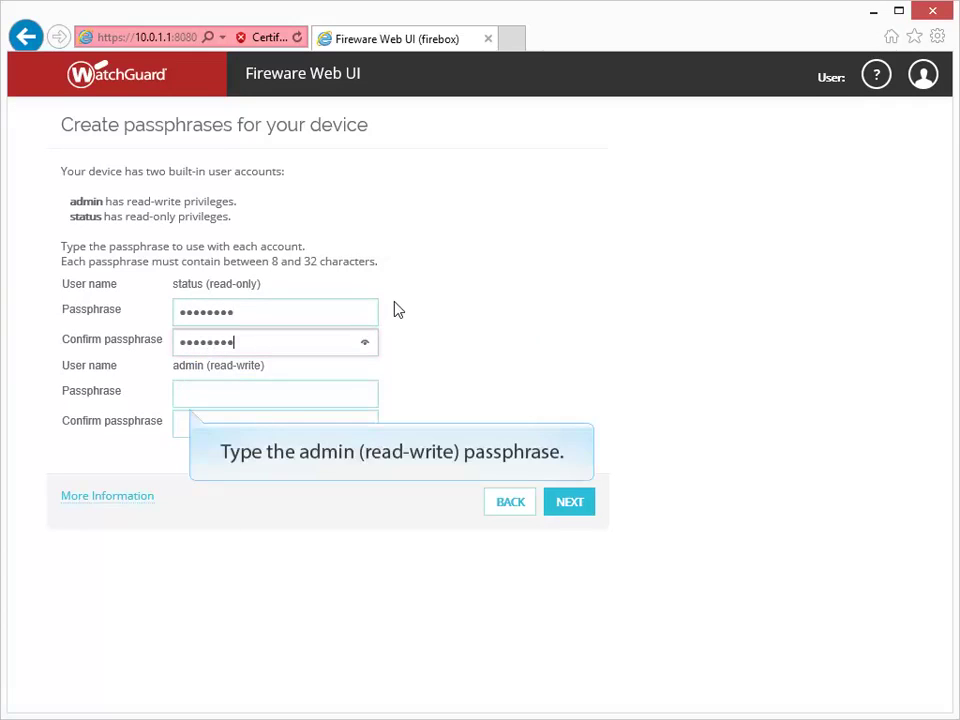
key(Tab)
text(••••••••)
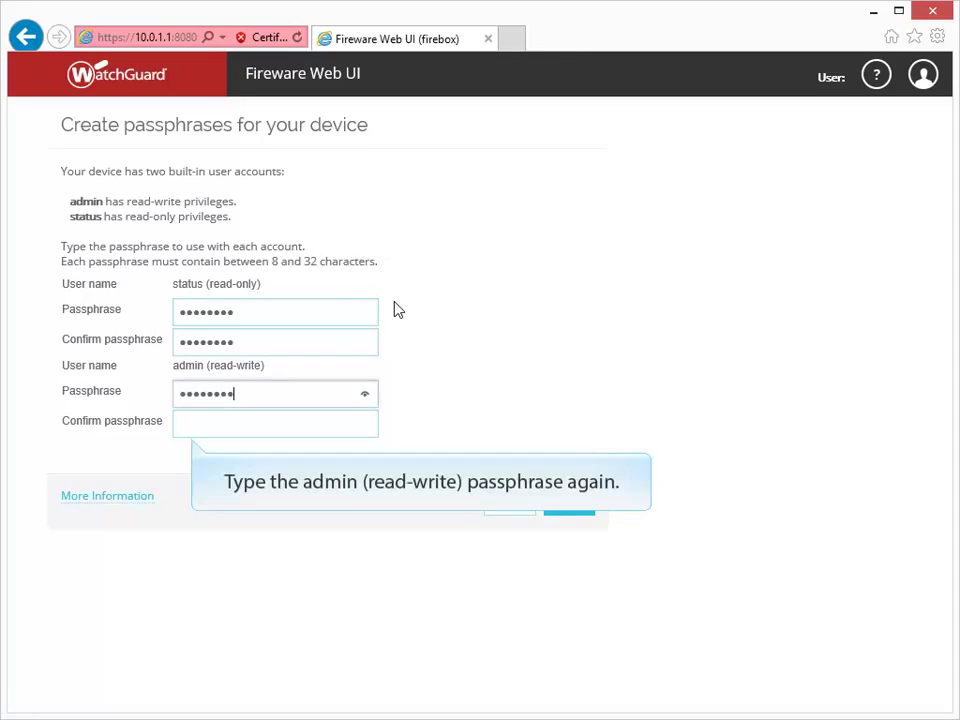
key(Tab)
text(••••••••)
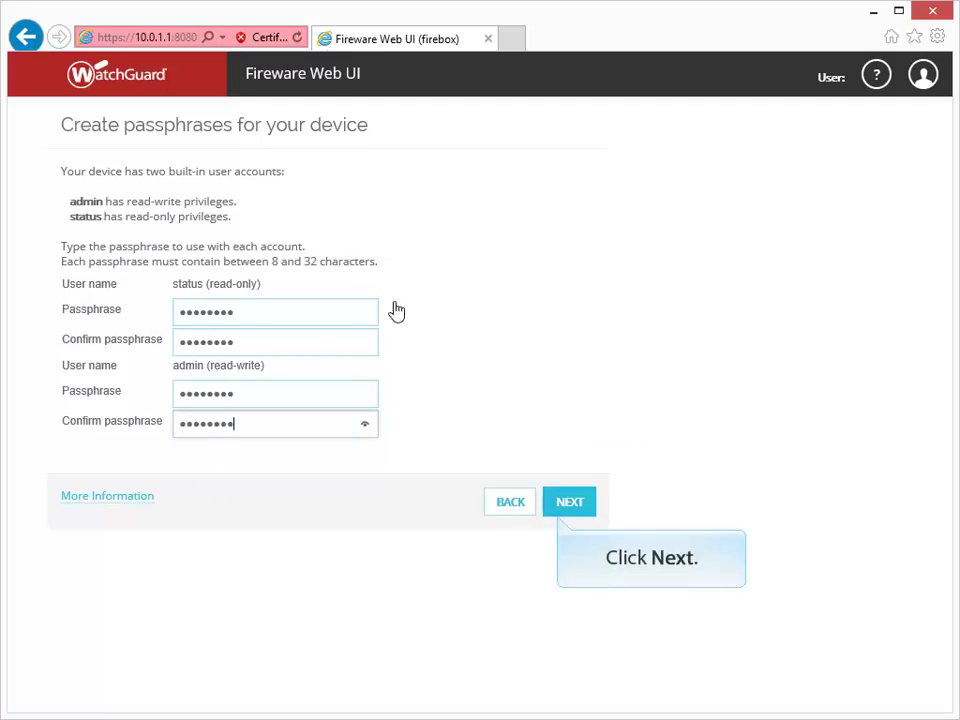
click(557, 501)
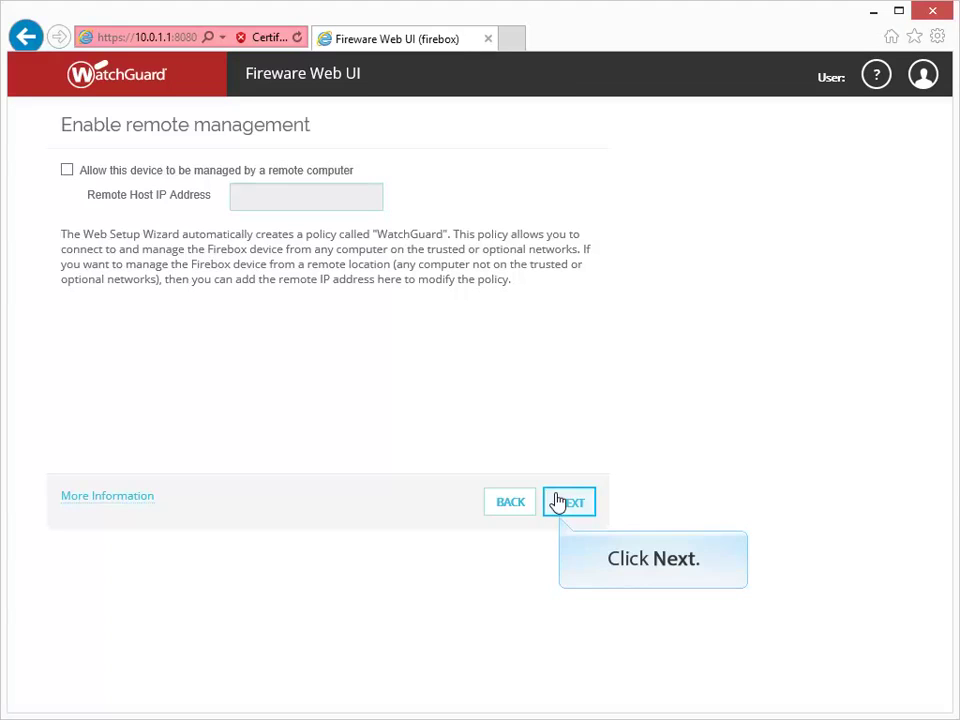
Continue with 'Allow this device to be managed by a remote computer' unchecked.
click(558, 501)
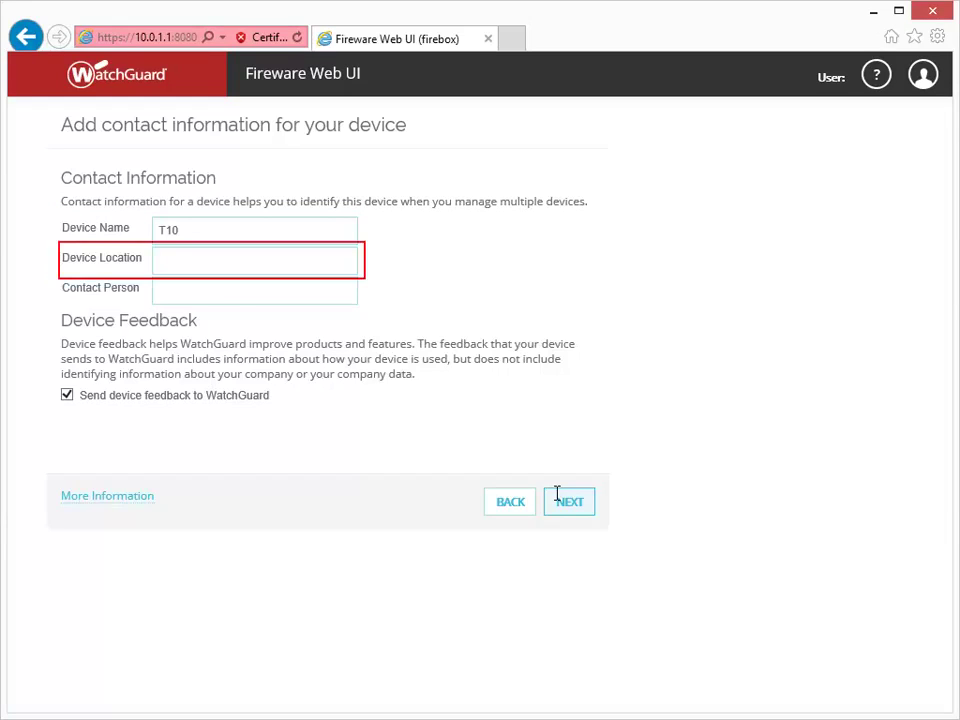
Set device location to 'Branch Office' and contact person to 'IT Dept'.
key(Tab)
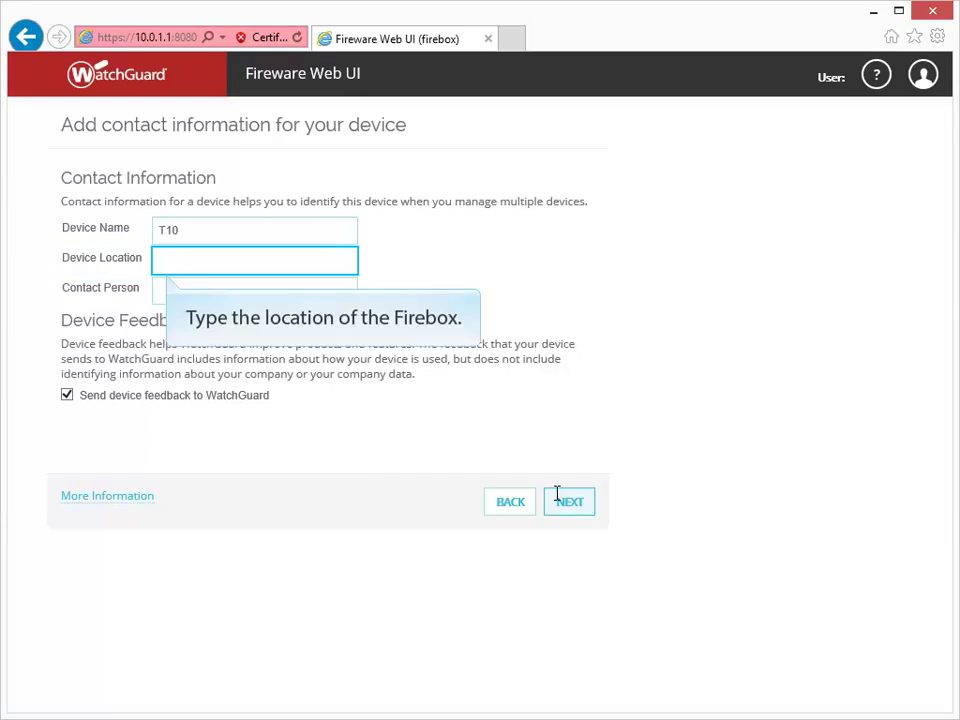
text(Bran)
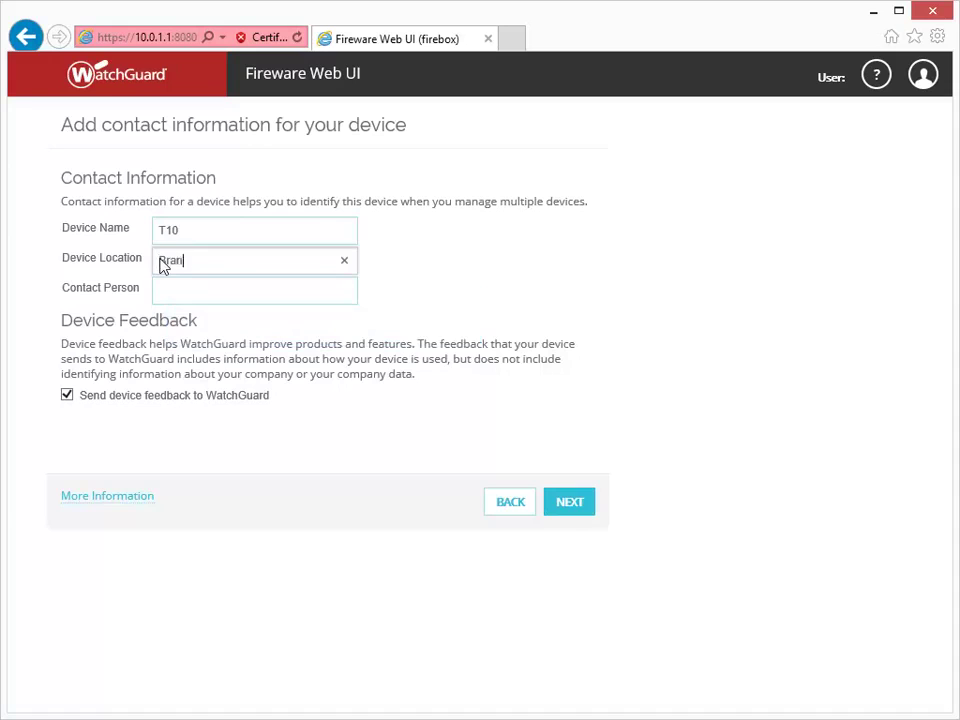
text(ch Office)
key(Tab)
text(IT Dept)
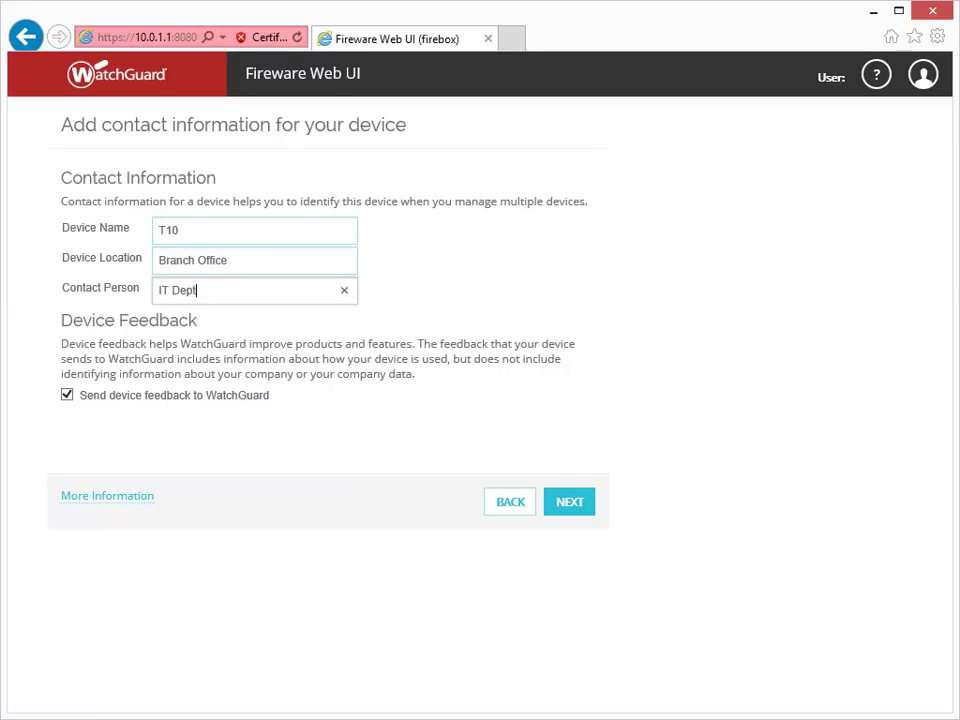
click(560, 508)
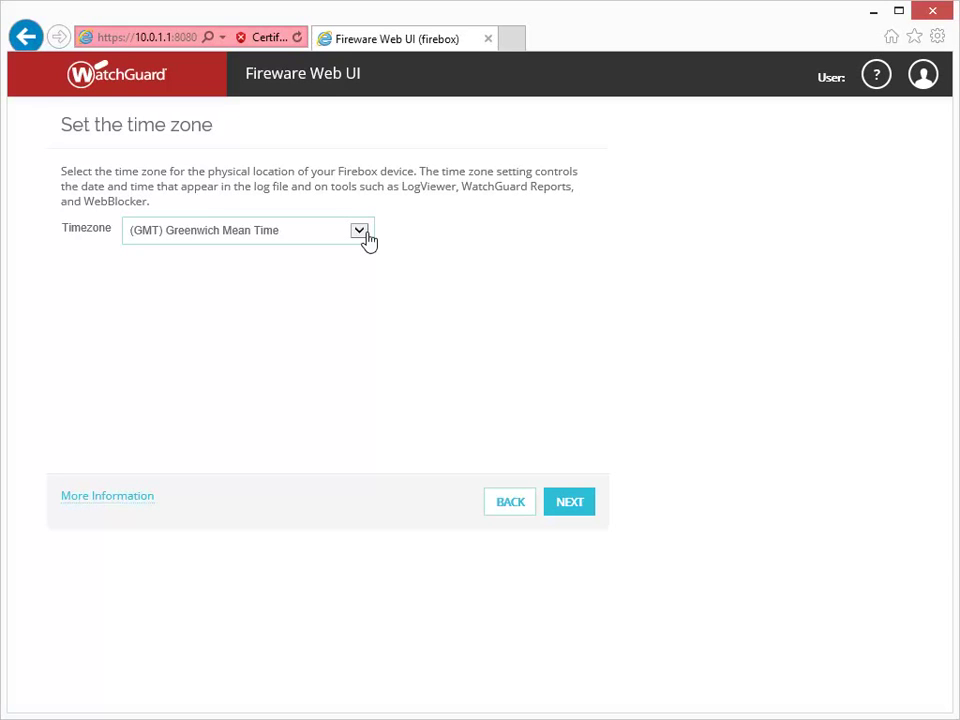
Select (GMT-08:00) Pacific Time (US & Canada), Tijuana as the Firebox time zone.
click(362, 232)
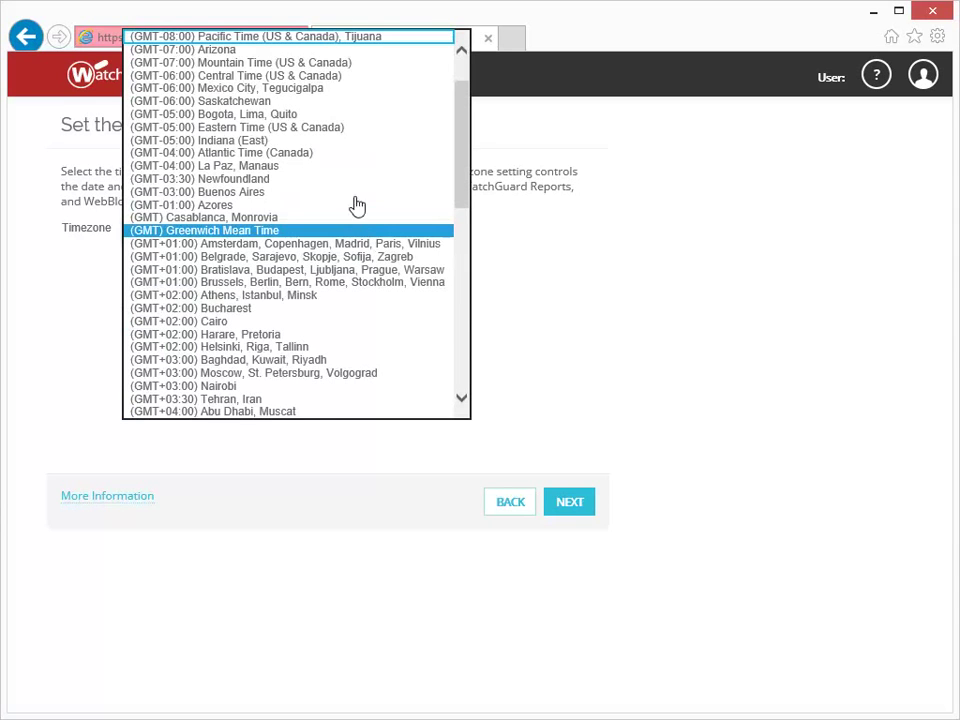
click(349, 40)
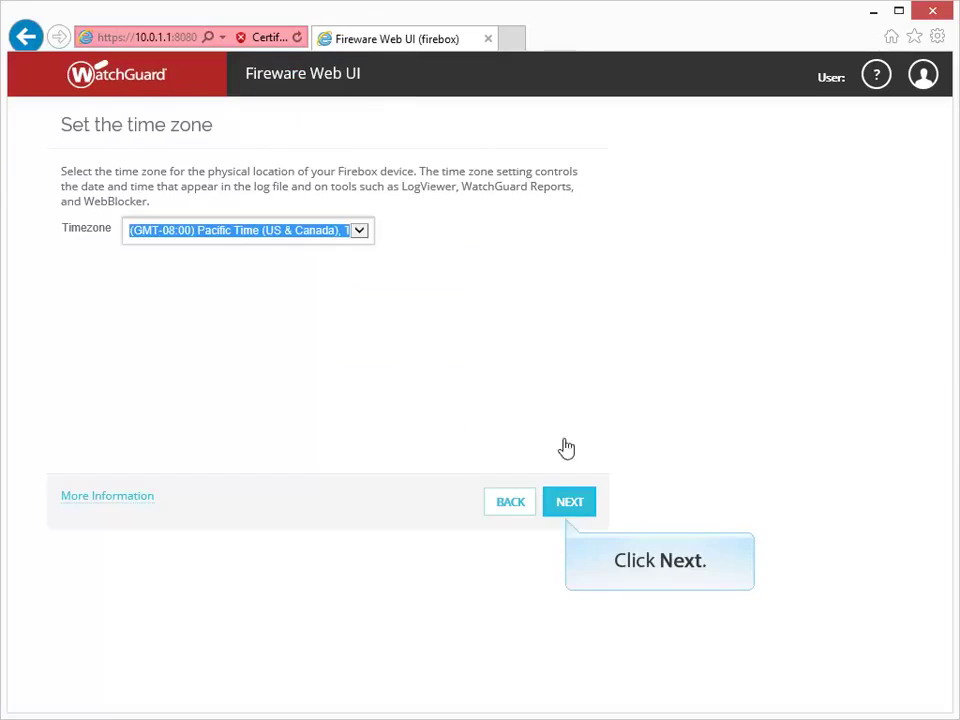
click(568, 504)
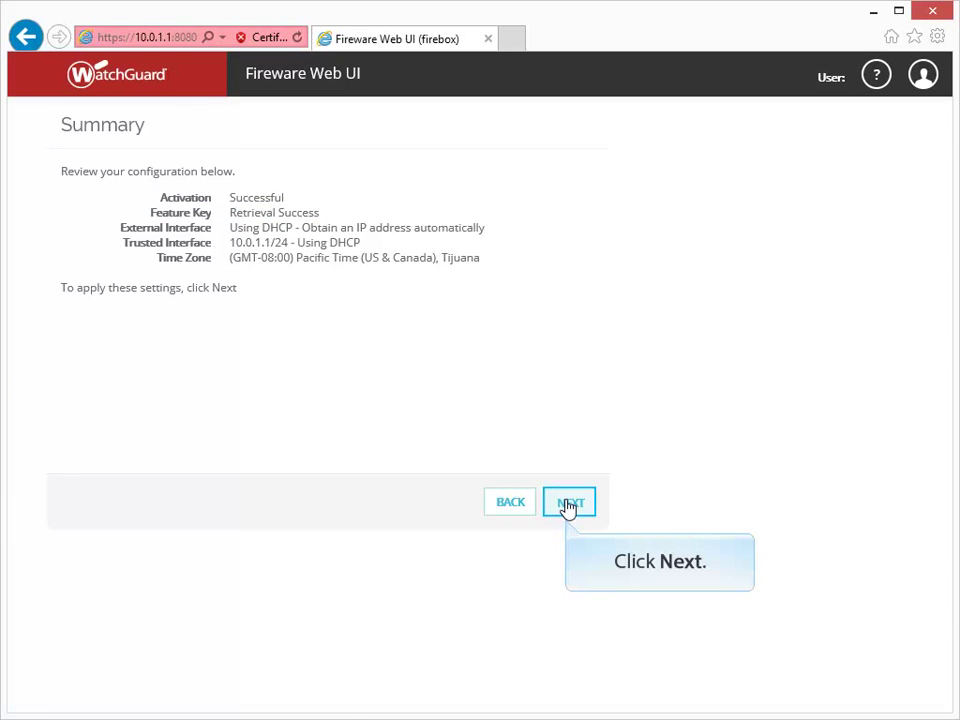
Apply the settings from the Summary page to finish setup and reach the Front Panel.
click(567, 503)
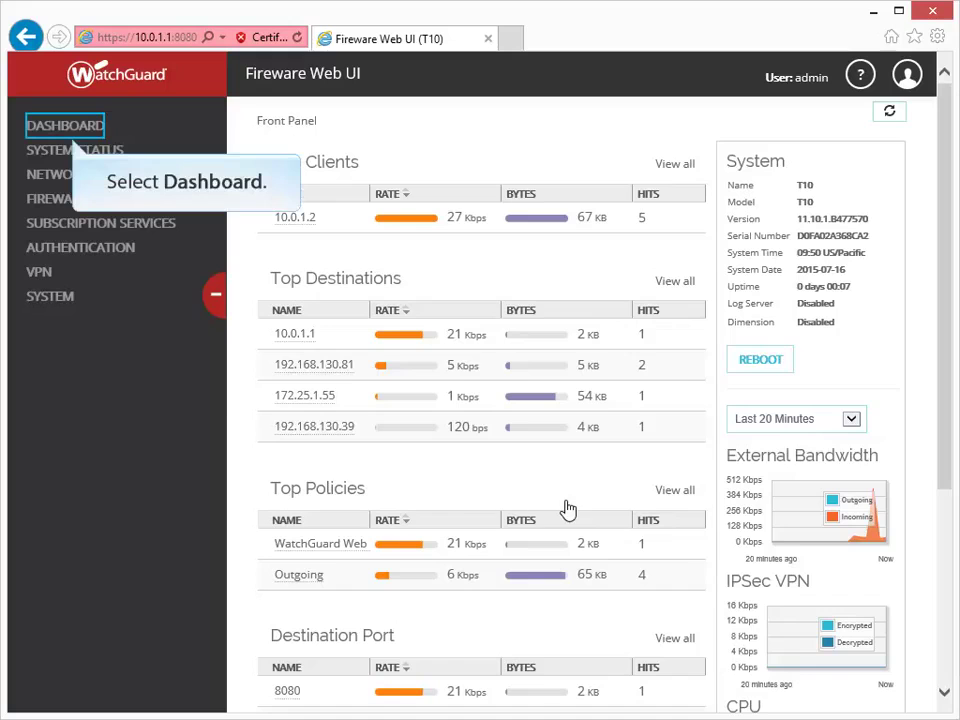
Show the Detail view of the Interfaces dashboard to review external, optional and trusted interfaces.
click(90, 130)
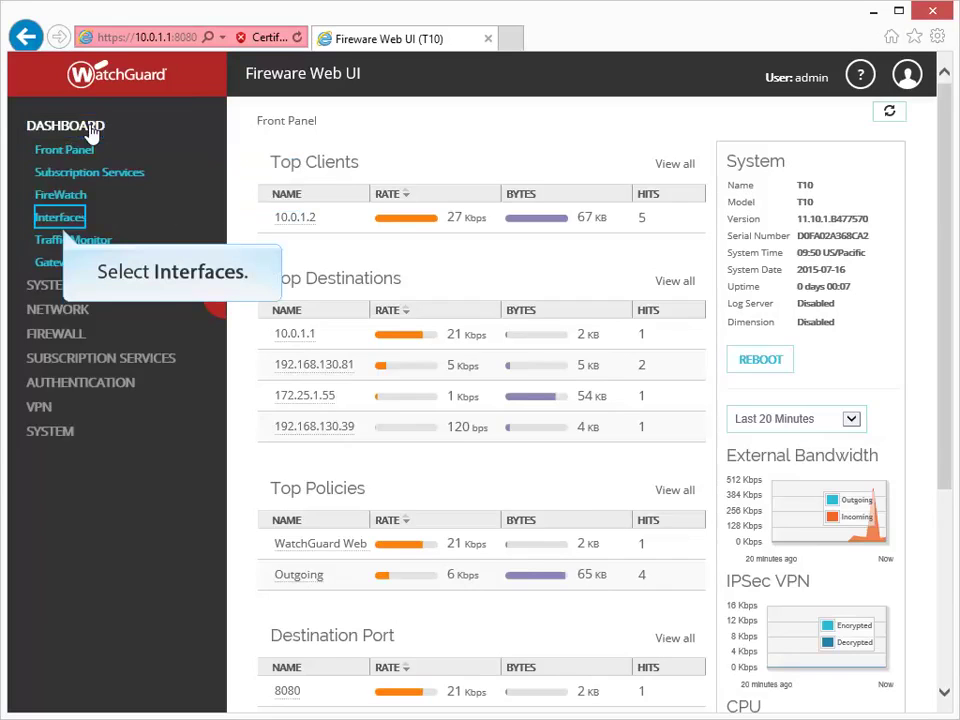
click(48, 219)
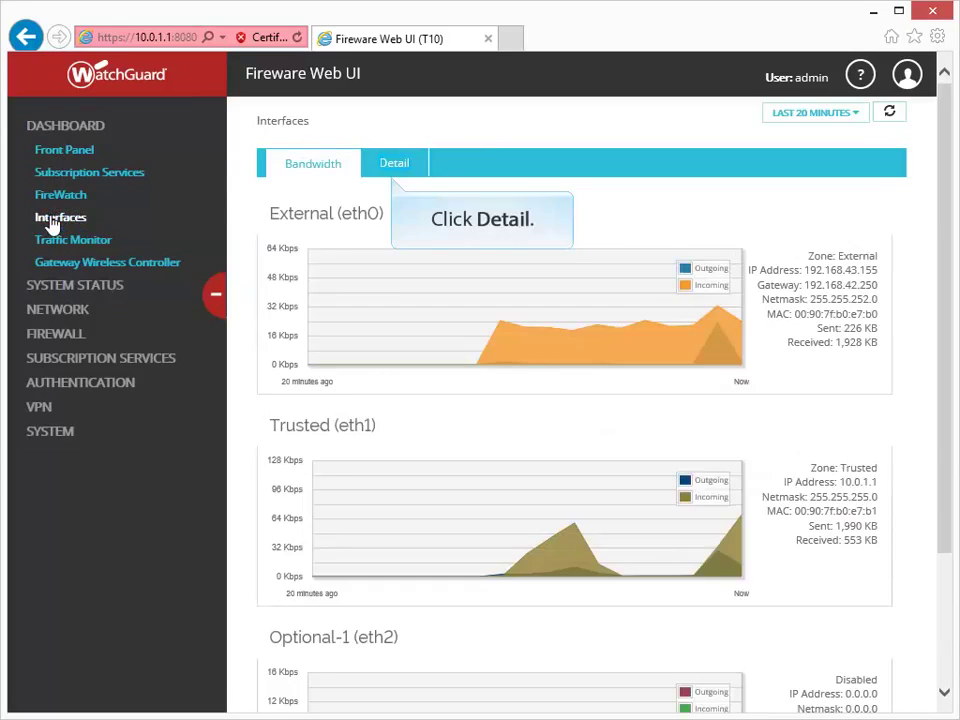
click(391, 173)
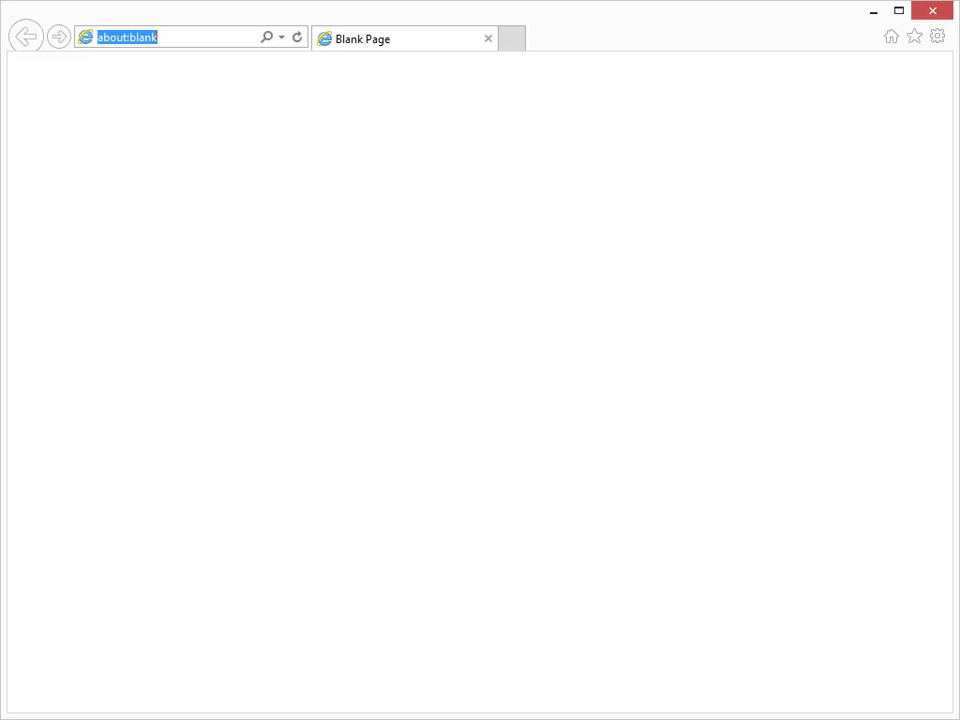
text(www.wat)
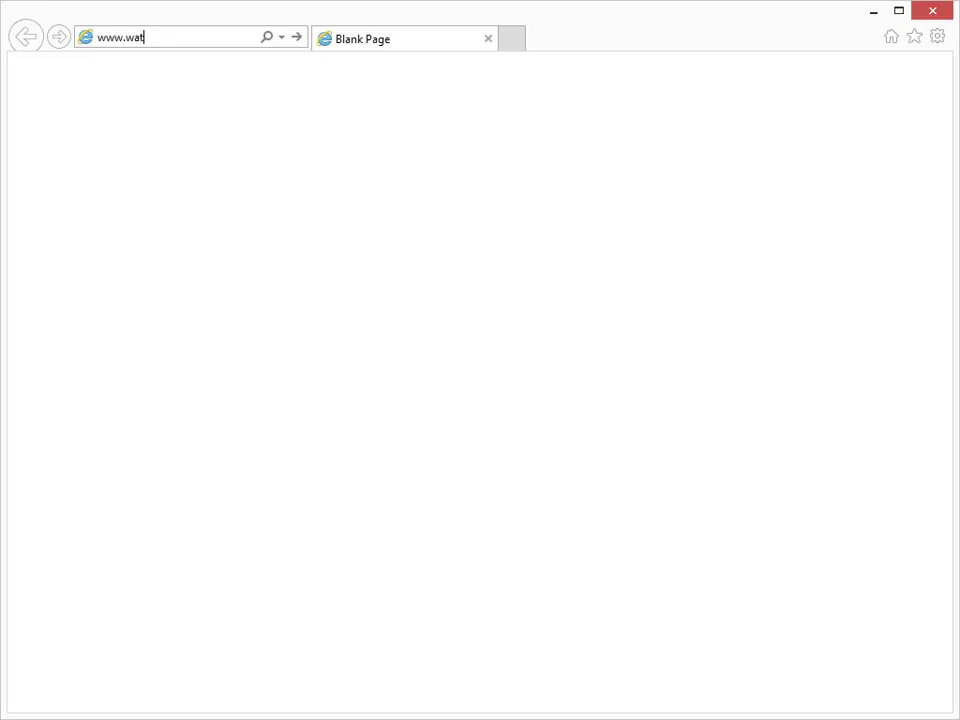
text(chguard.com)
key(Return)
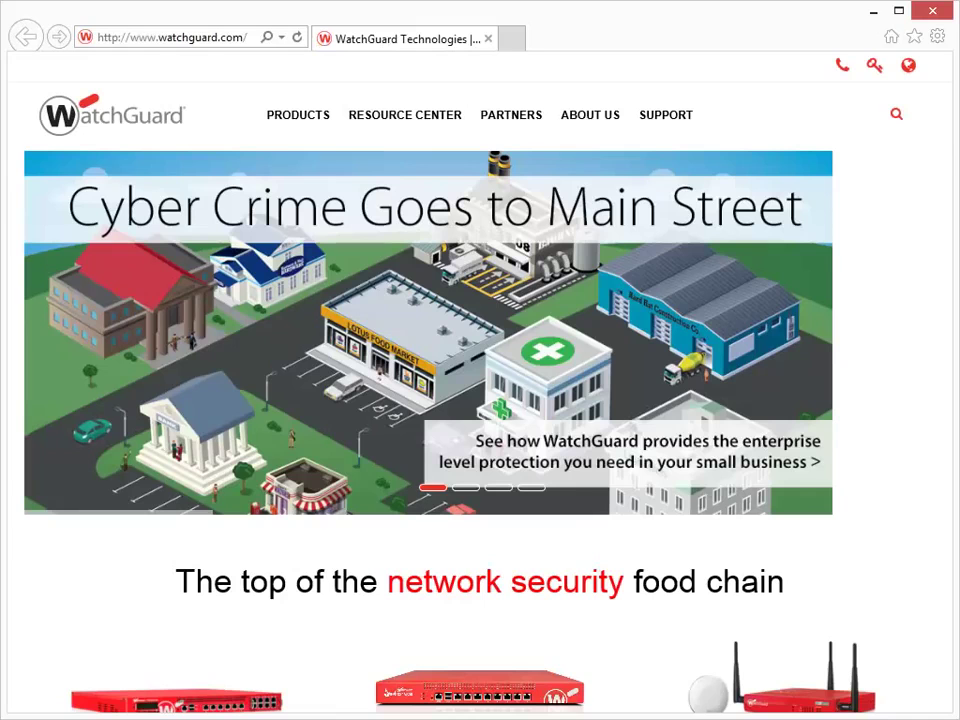